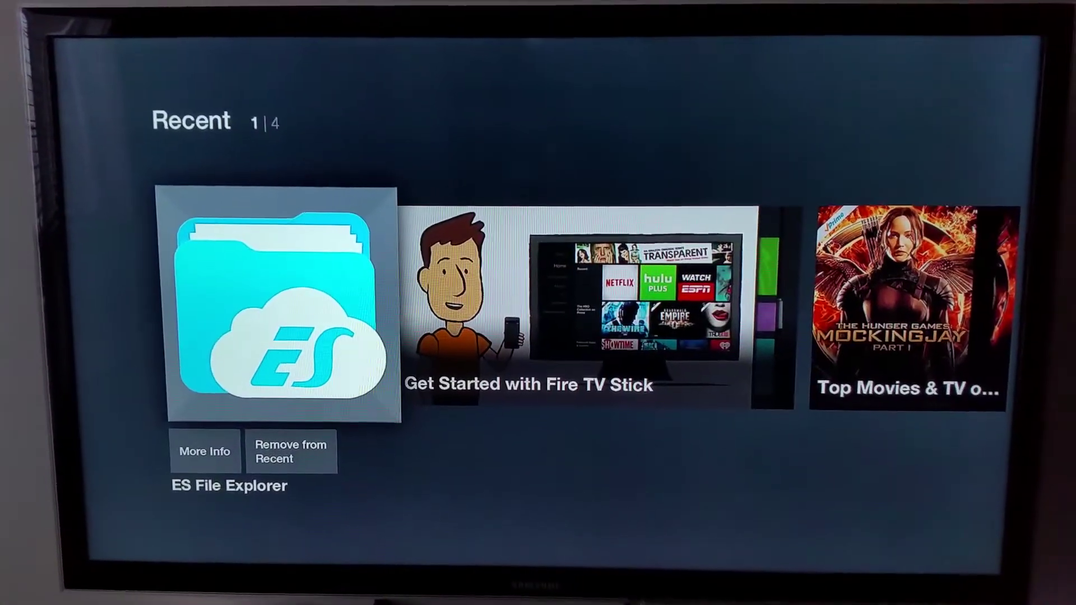
Step: Back out of the ES File Explorer item options and move down the sidebar toward TV
{"action": "key", "text": "Escape"}
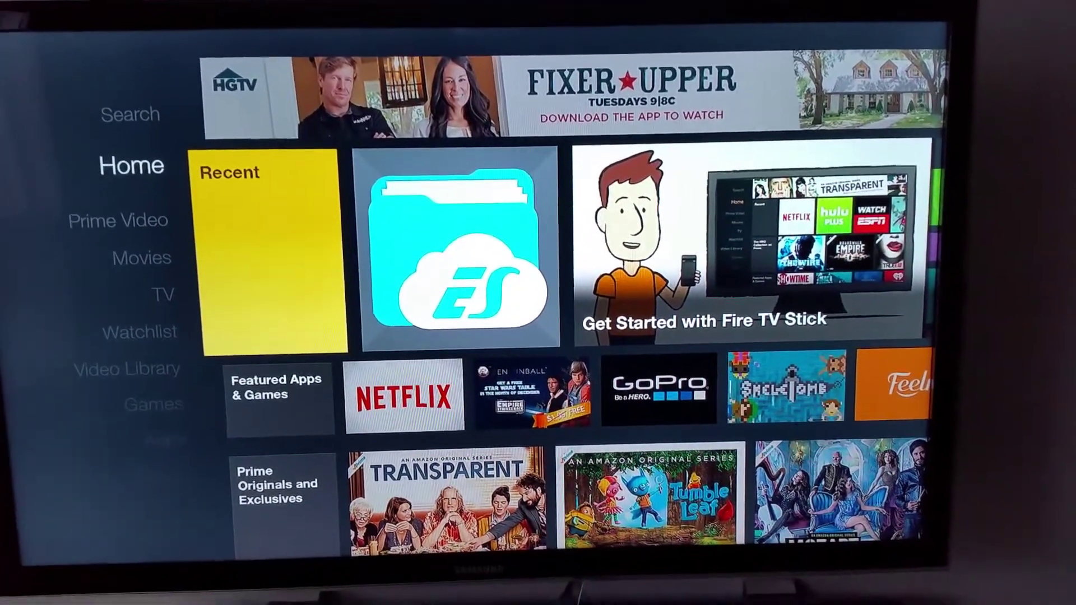
{"action": "key", "text": "Down"}
{"action": "key", "text": "Down"}
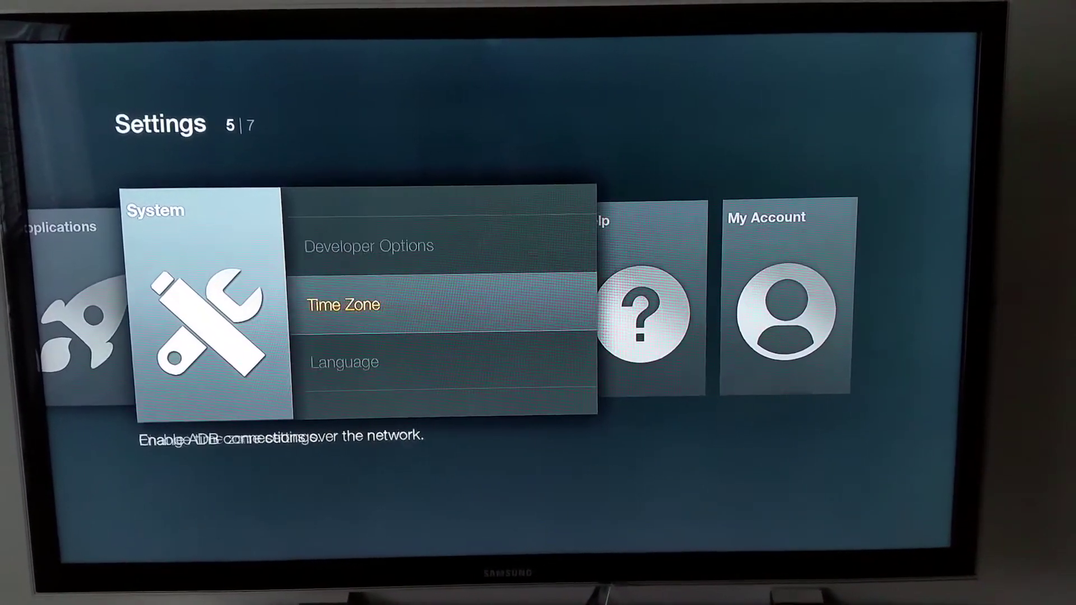
Step: Confirm ADB debugging and Apps from Unknown Sources are ON, then back out to the main menu
{"action": "key", "text": "Return"}
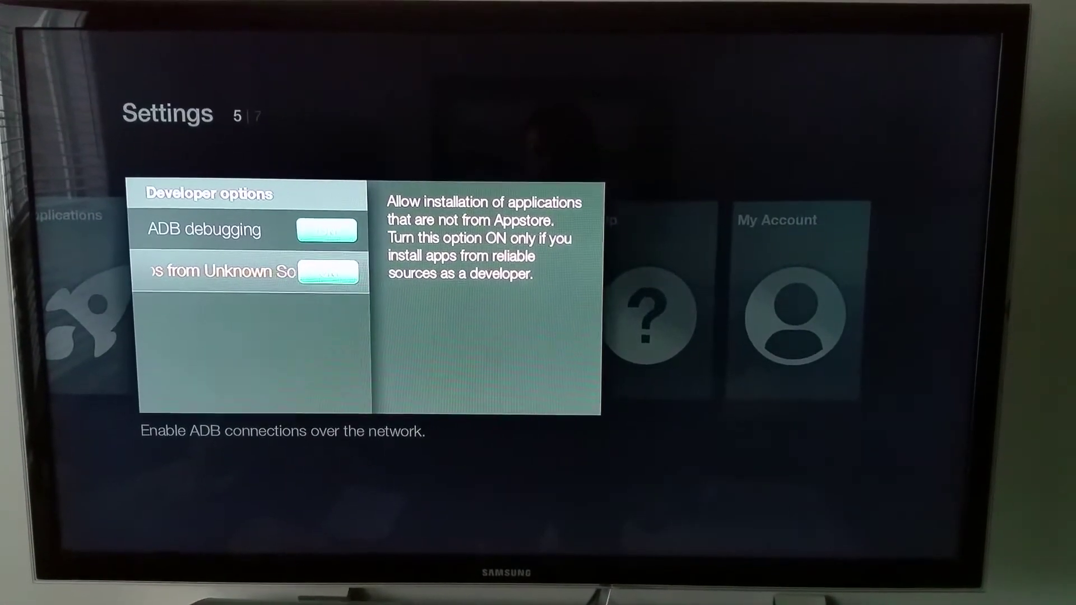
{"action": "key", "text": "Escape"}
{"action": "key", "text": "Escape"}
{"action": "key", "text": "Left"}
{"action": "key", "text": "Left"}
{"action": "key", "text": "Escape"}
{"action": "key", "text": "Up"}
{"action": "key", "text": "Up"}
{"action": "key", "text": "Up"}
{"action": "key", "text": "Up"}
{"action": "key", "text": "Up"}
{"action": "key", "text": "Up"}
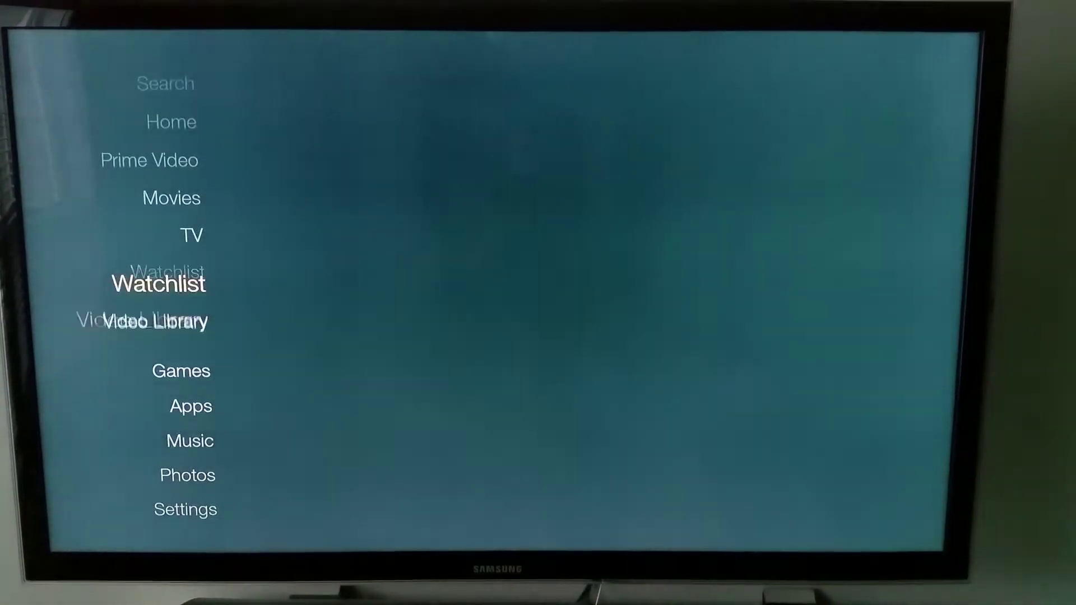
Step: Search for 'Ikono' and start downloading the ikono TV app
{"action": "key", "text": "Up"}
{"action": "key", "text": "Up"}
{"action": "key", "text": "Up"}
{"action": "key", "text": "Up"}
{"action": "key", "text": "Up"}
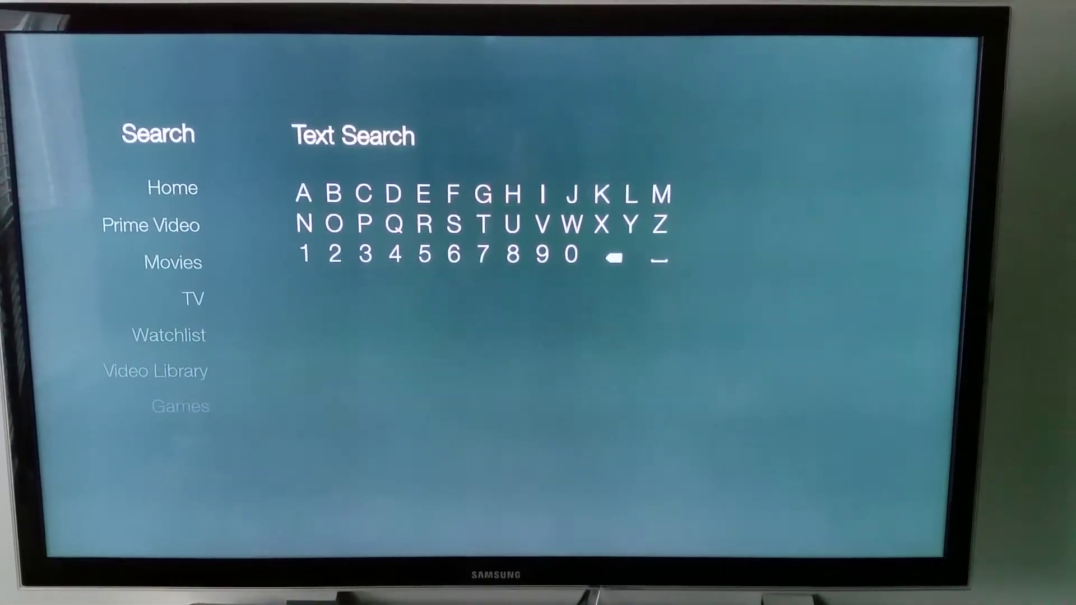
{"action": "key", "text": "Right"}
{"action": "type", "text": "Ik"}
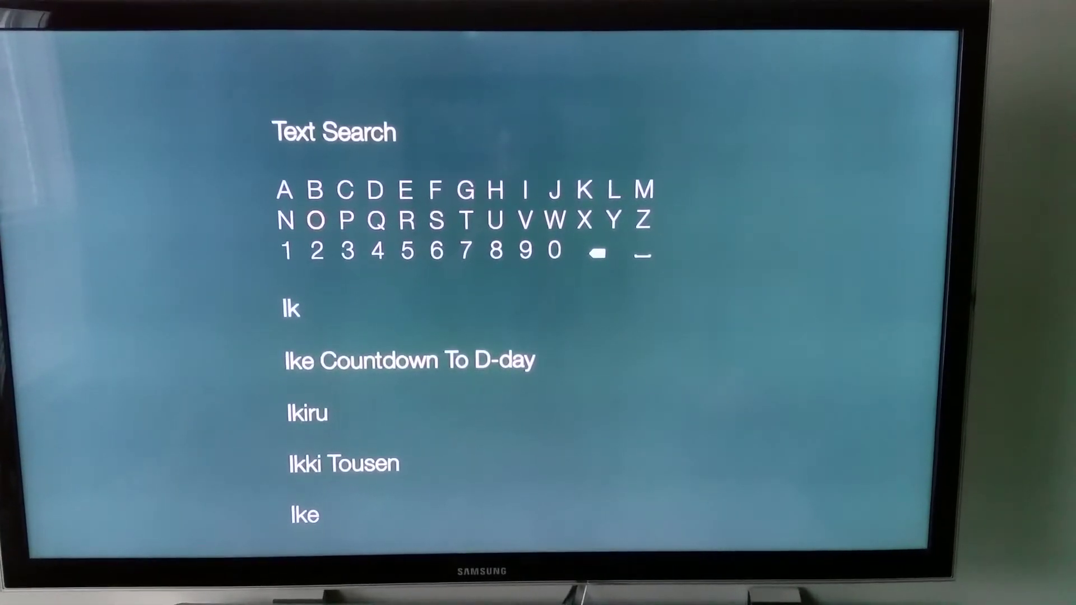
{"action": "type", "text": "ono"}
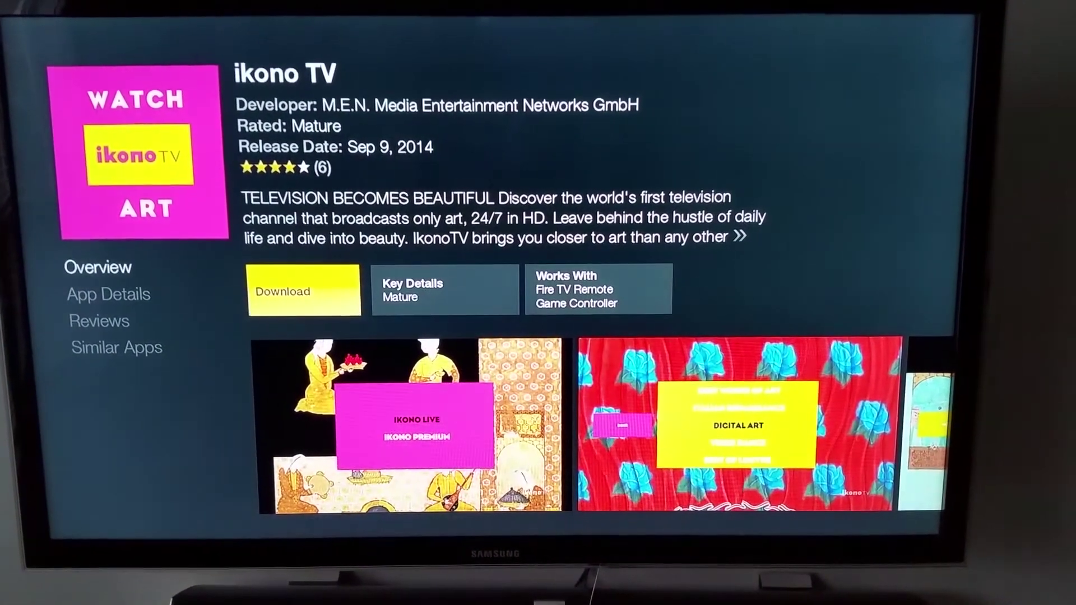
{"action": "key", "text": "Return"}
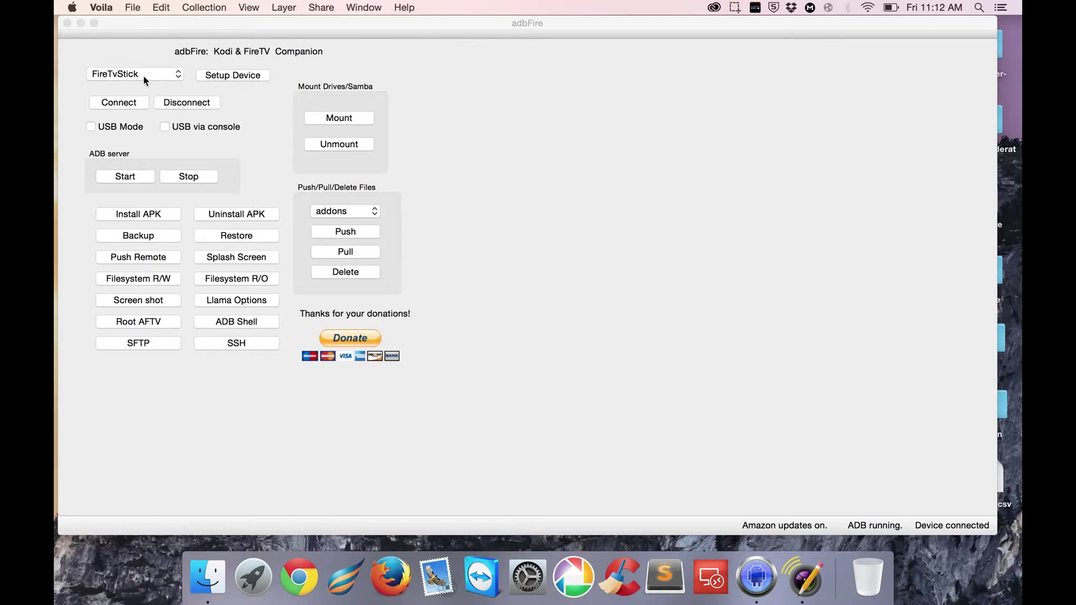
Step: Check the FireTvStick device IP reads 192.168.1.74 in Device Setup and save it
{"action": "left_click", "coordinate": [228, 82]}
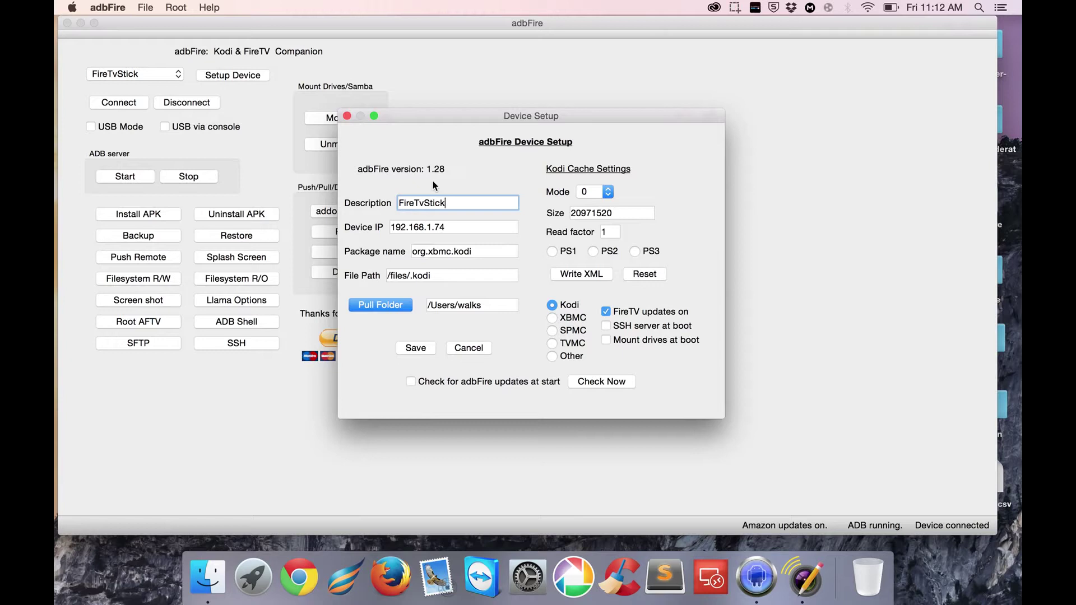
{"action": "double_click", "coordinate": [453, 229]}
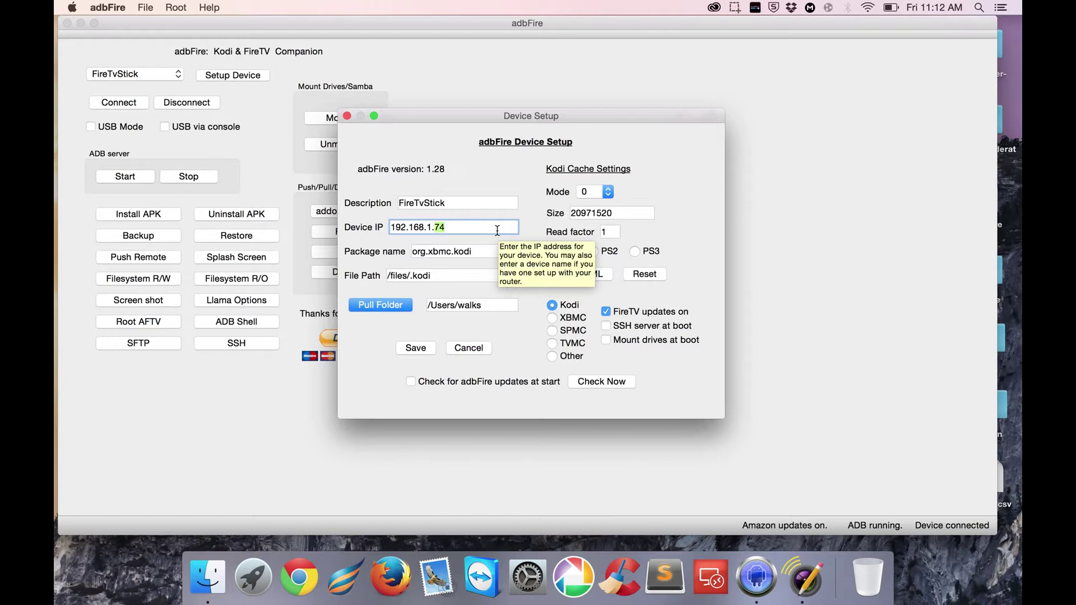
{"action": "left_click", "coordinate": [479, 230]}
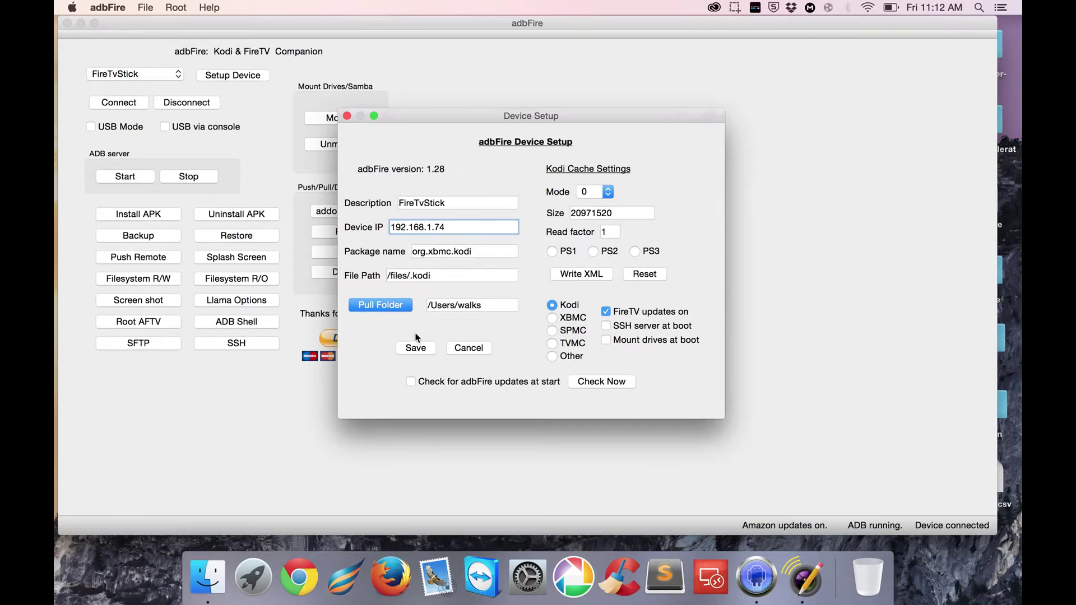
{"action": "left_click", "coordinate": [415, 348]}
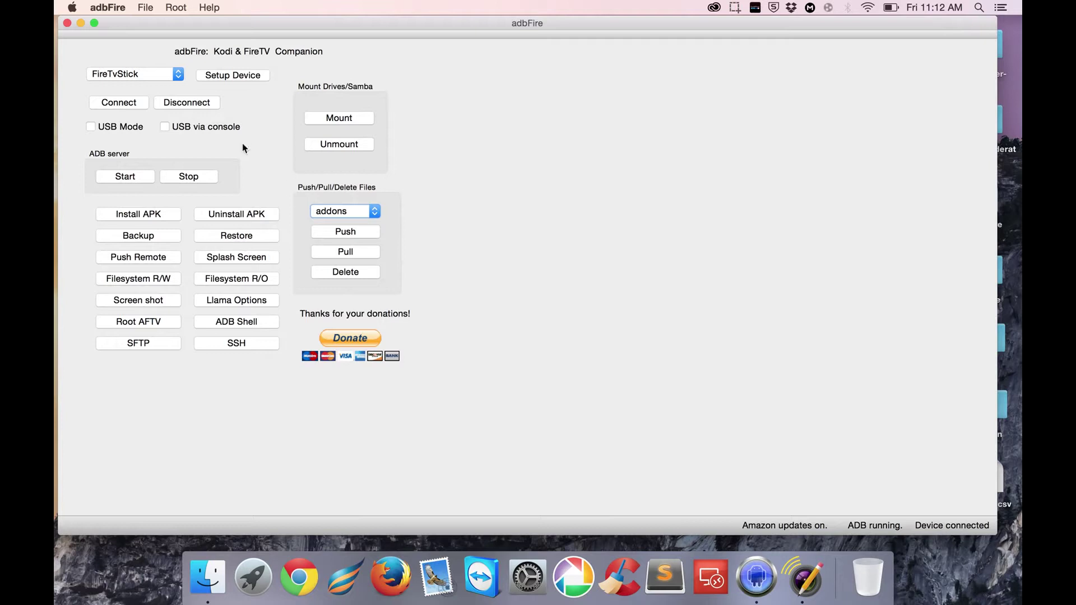
{"action": "left_click", "coordinate": [177, 104]}
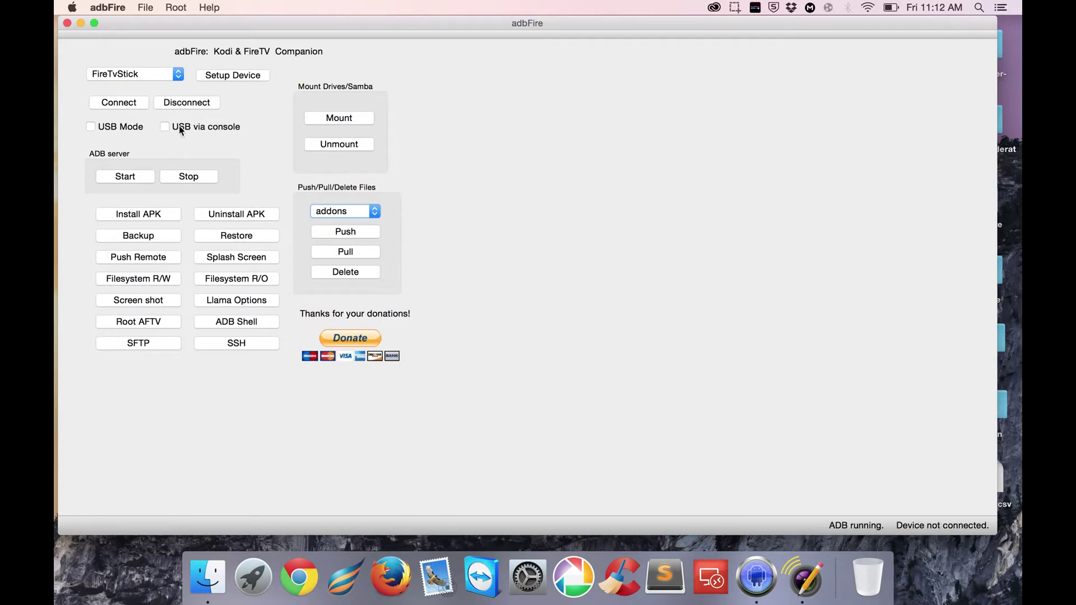
{"action": "left_click", "coordinate": [139, 108]}
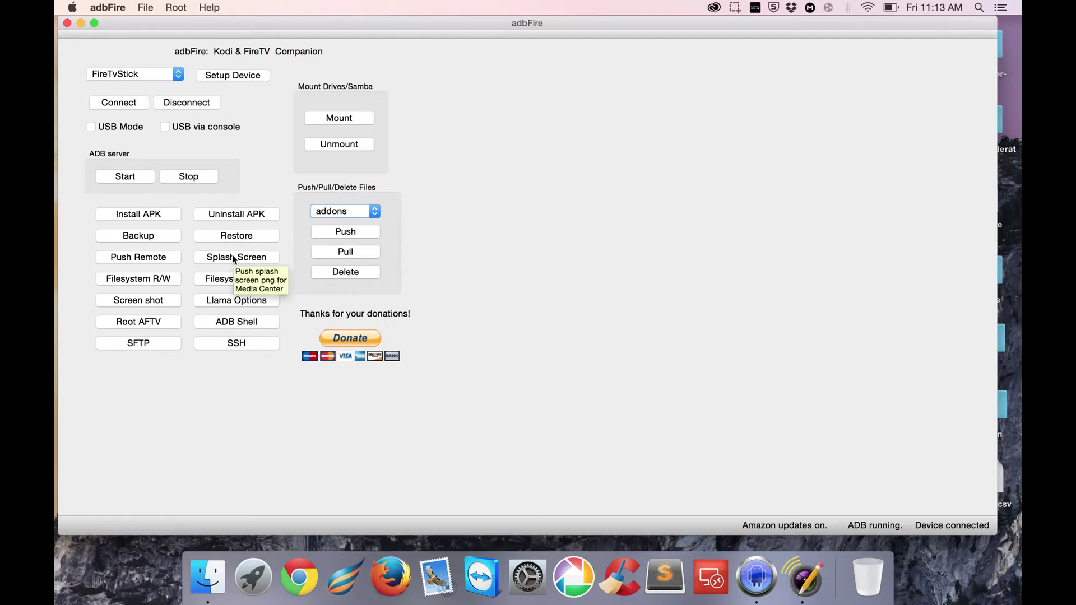
Step: In Llama Options, enable Replace Program icon and Link Media Center to Program, then apply
{"action": "left_click", "coordinate": [228, 302]}
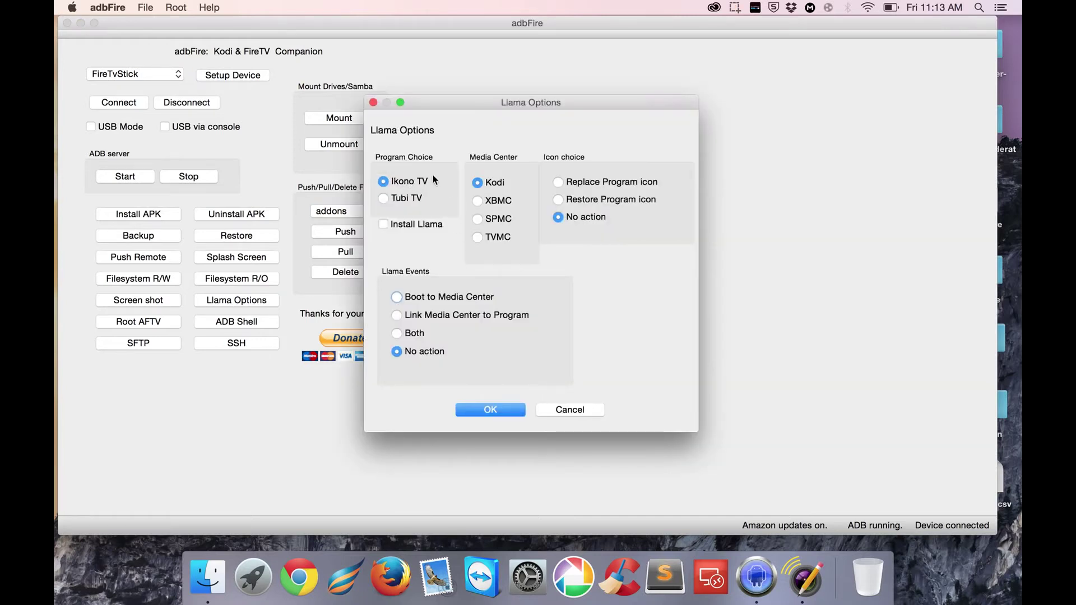
{"action": "mouse_move", "coordinate": [405, 181]}
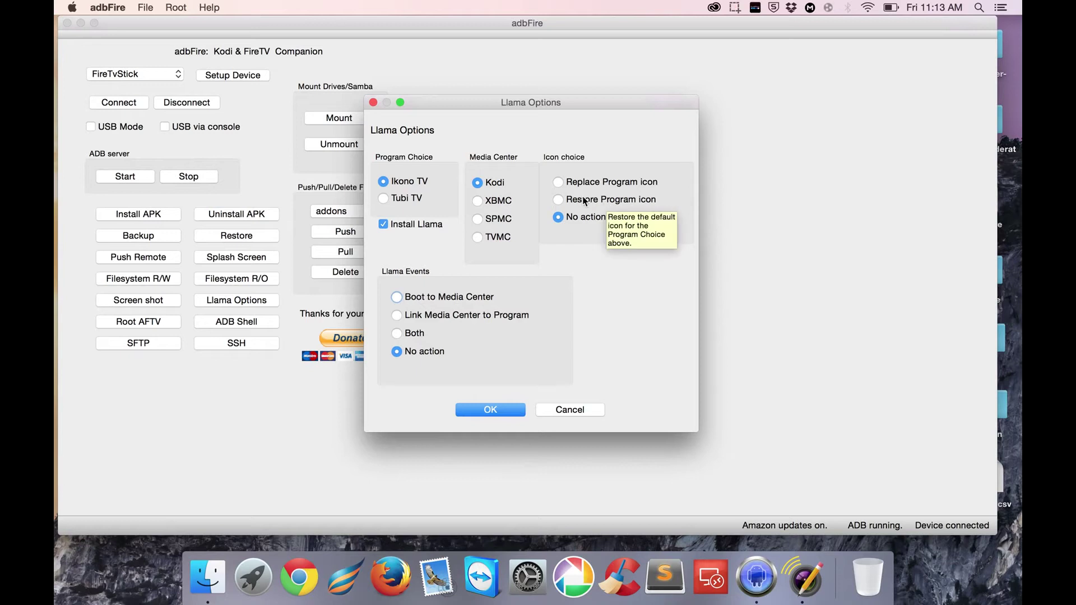
{"action": "left_click", "coordinate": [558, 183]}
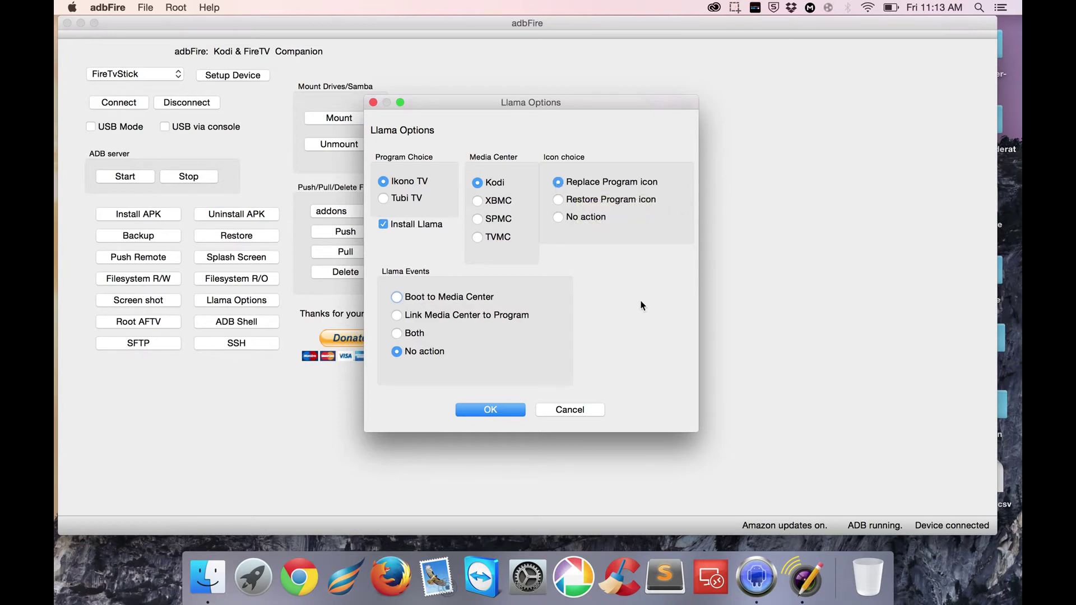
{"action": "left_click", "coordinate": [398, 316]}
{"action": "left_click", "coordinate": [479, 409]}
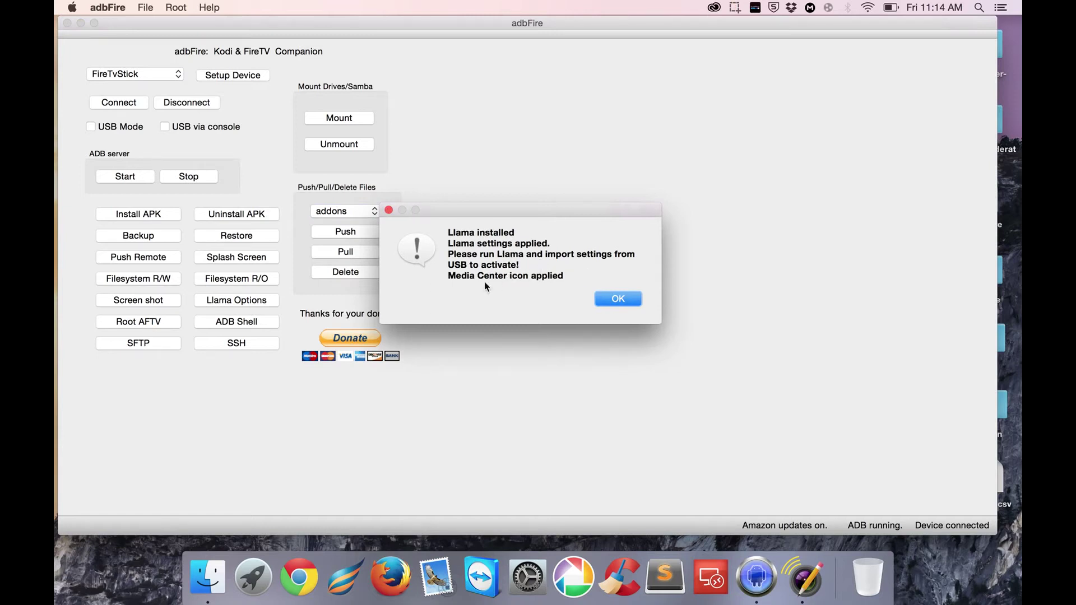
Step: Dismiss the alert confirming Llama is installed and the Media Center icon applied
{"action": "left_click", "coordinate": [615, 301]}
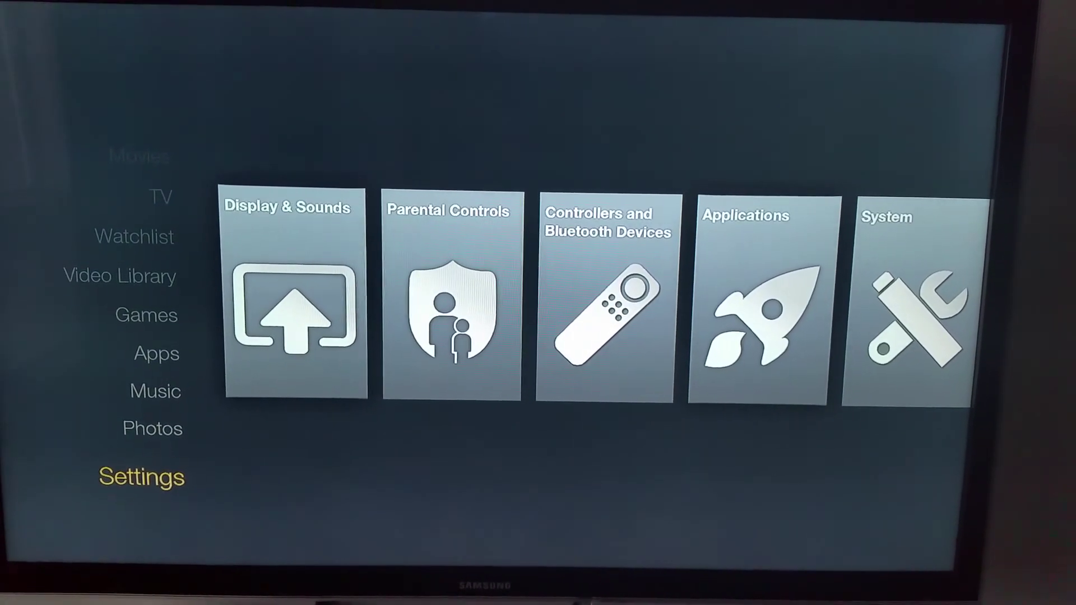
Step: Launch Llama from Settings > Applications > Manage Installed Applications
{"action": "key", "text": "Up"}
{"action": "key", "text": "Right"}
{"action": "key", "text": "Right"}
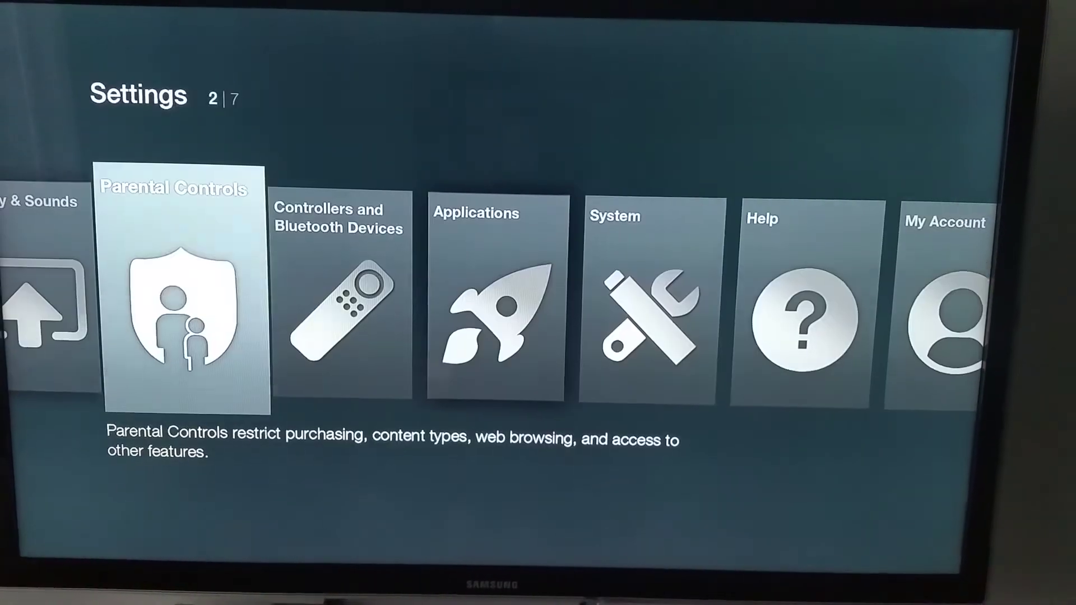
{"action": "key", "text": "Right"}
{"action": "key", "text": "Right"}
{"action": "key", "text": "Return"}
{"action": "key", "text": "Down"}
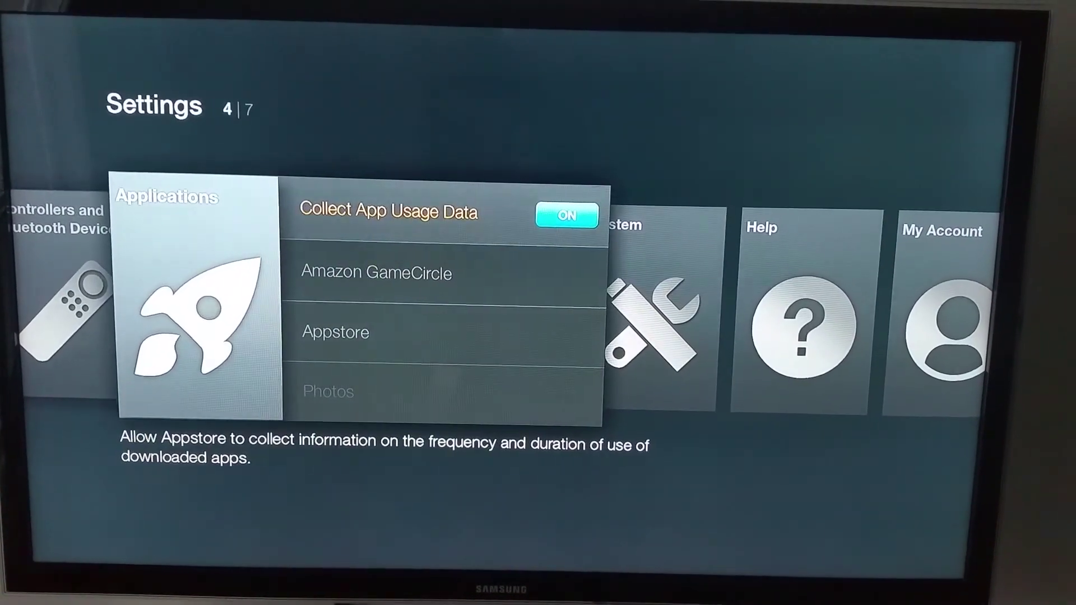
{"action": "key", "text": "Down"}
{"action": "key", "text": "Down"}
{"action": "key", "text": "Down"}
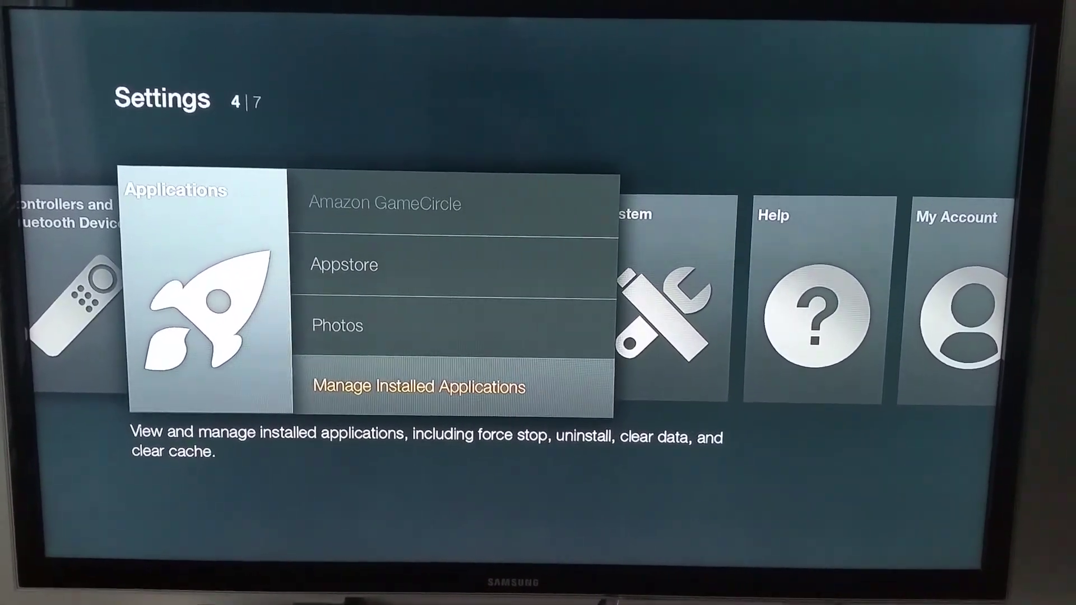
{"action": "key", "text": "Return"}
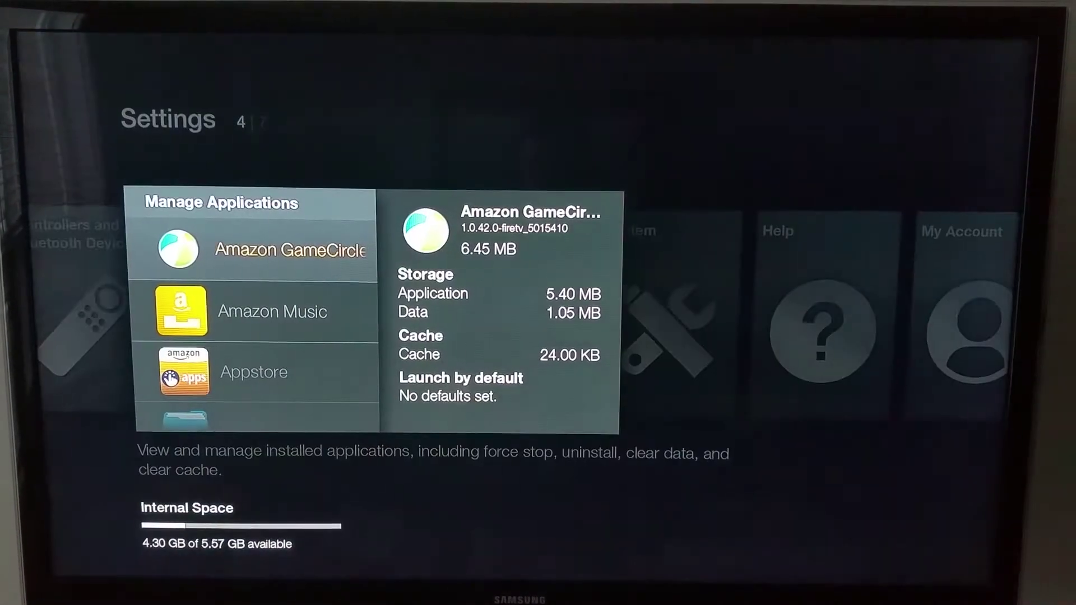
{"action": "key", "text": "Down"}
{"action": "key", "text": "Down"}
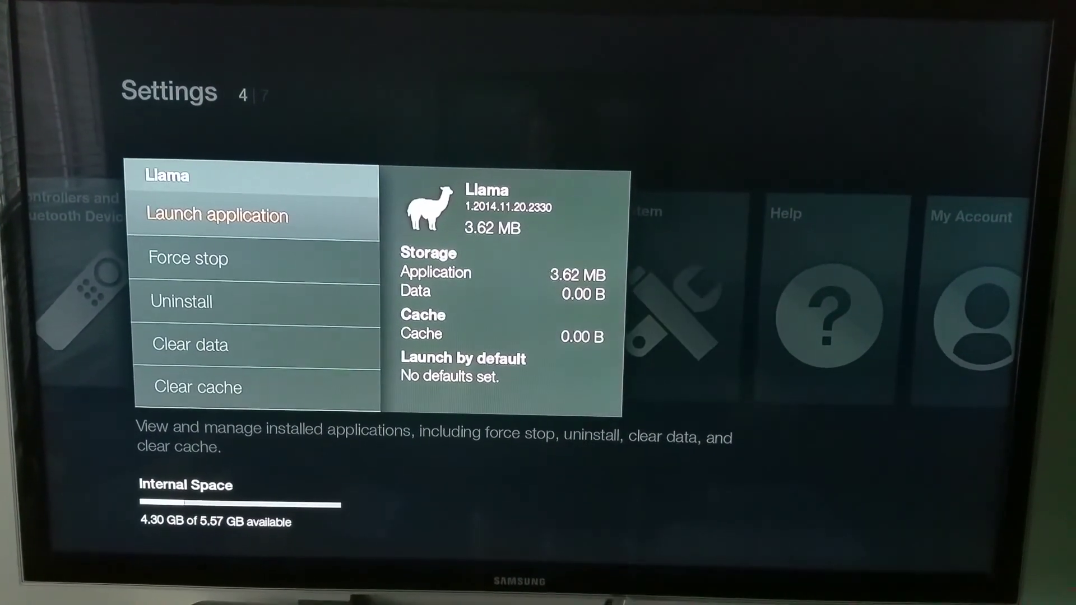
{"action": "key", "text": "Return"}
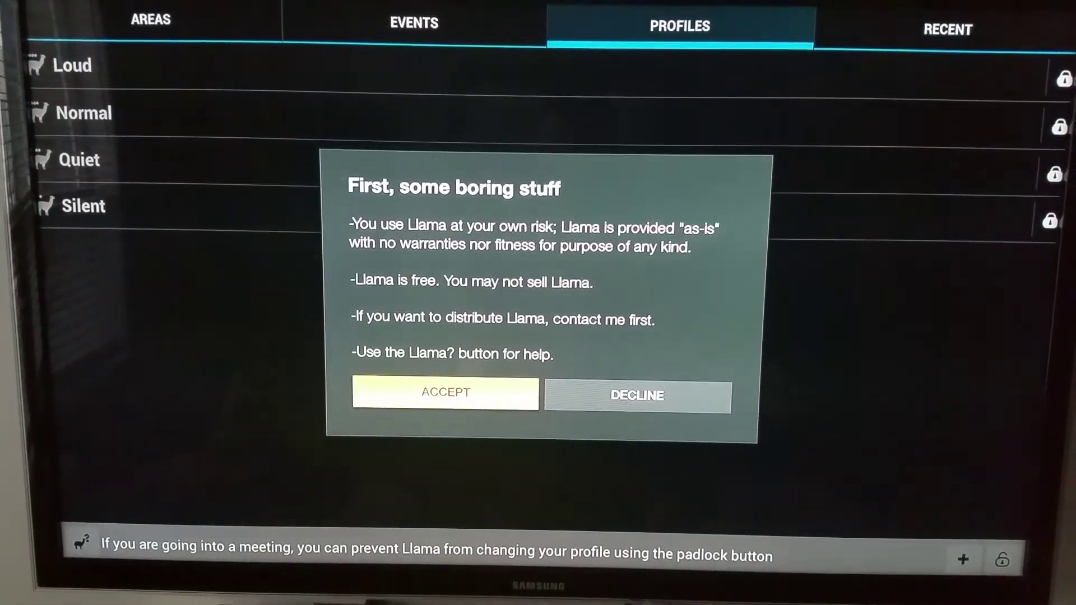
Step: Accept Llama's terms of use, dismiss the intro, and move focus toward the help options
{"action": "key", "text": "Return"}
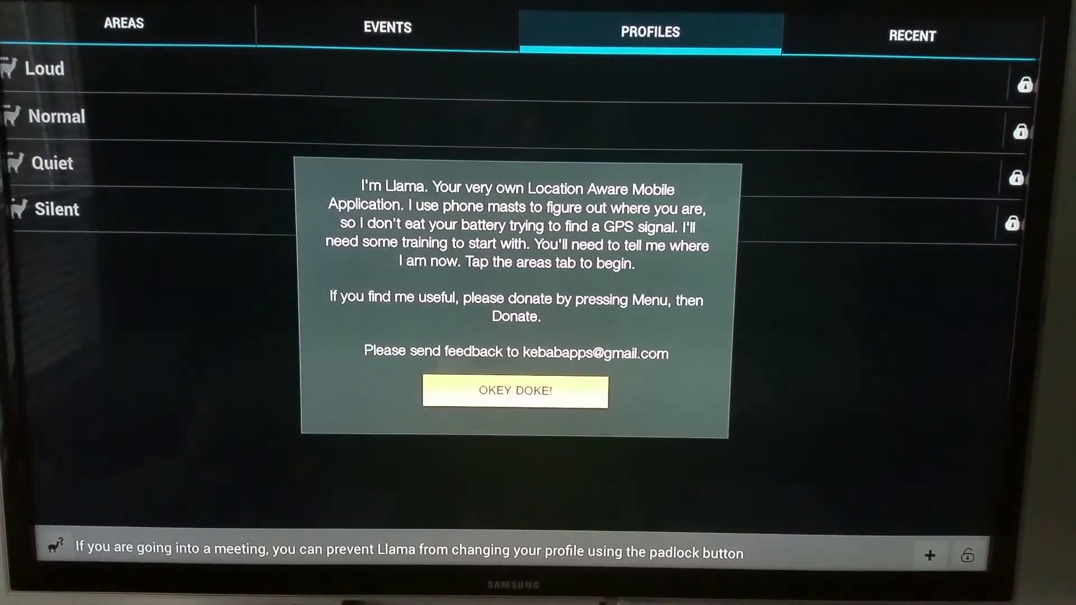
{"action": "key", "text": "Return"}
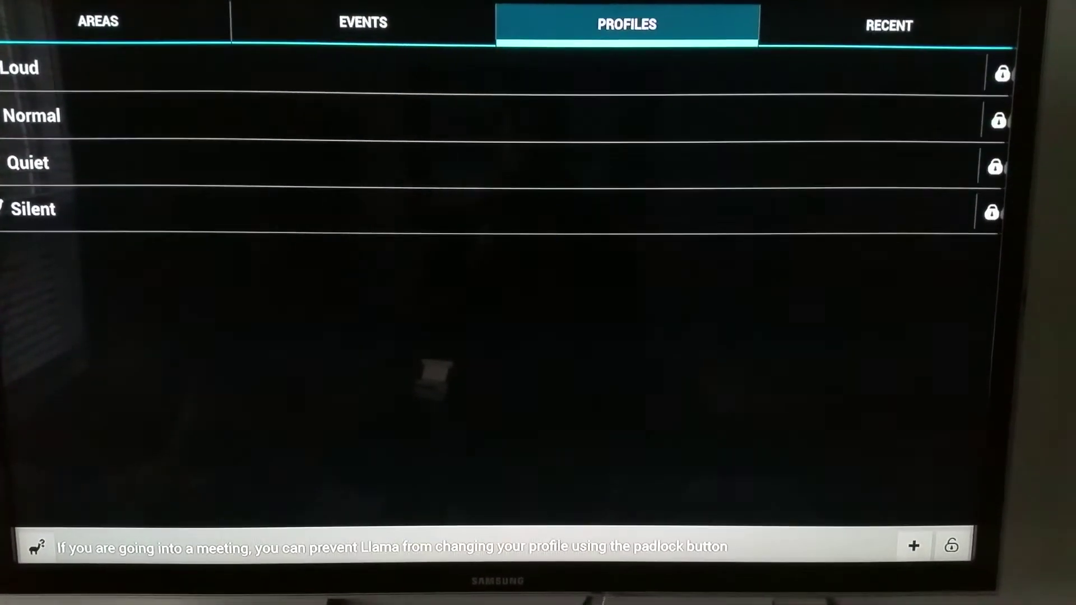
{"action": "key", "text": "Down"}
{"action": "key", "text": "Down"}
{"action": "key", "text": "Down"}
{"action": "key", "text": "Down"}
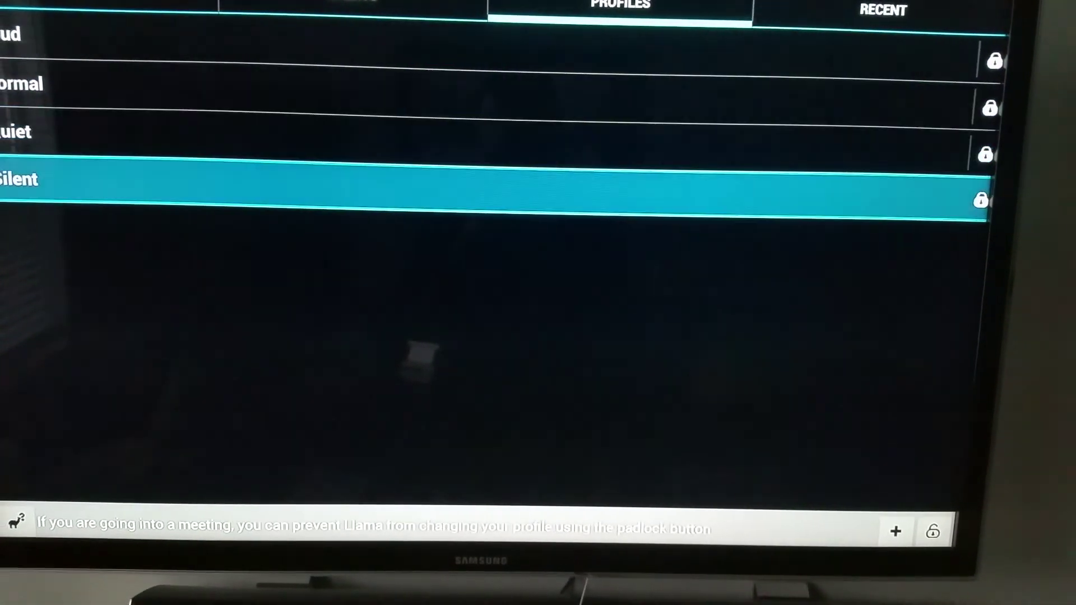
{"action": "key", "text": "Down"}
{"action": "key", "text": "Left"}
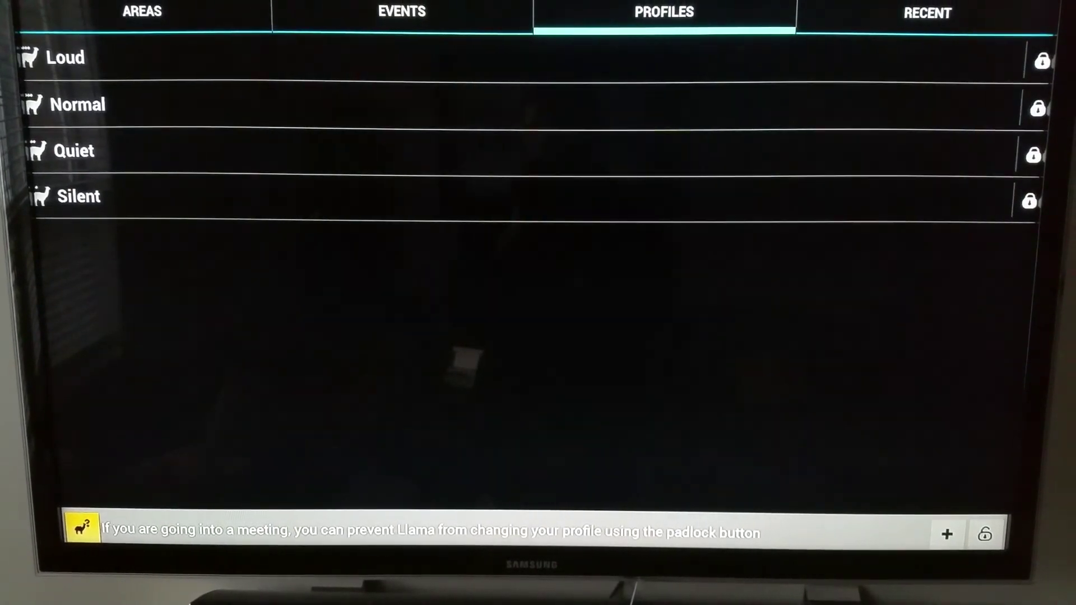
Step: Import Llama settings from USB storage via Import/Export Data, confirming replacement of existing data
{"action": "key", "text": "Return"}
{"action": "key", "text": "Down"}
{"action": "key", "text": "Down"}
{"action": "key", "text": "Down"}
{"action": "key", "text": "Down"}
{"action": "key", "text": "Down"}
{"action": "key", "text": "Down"}
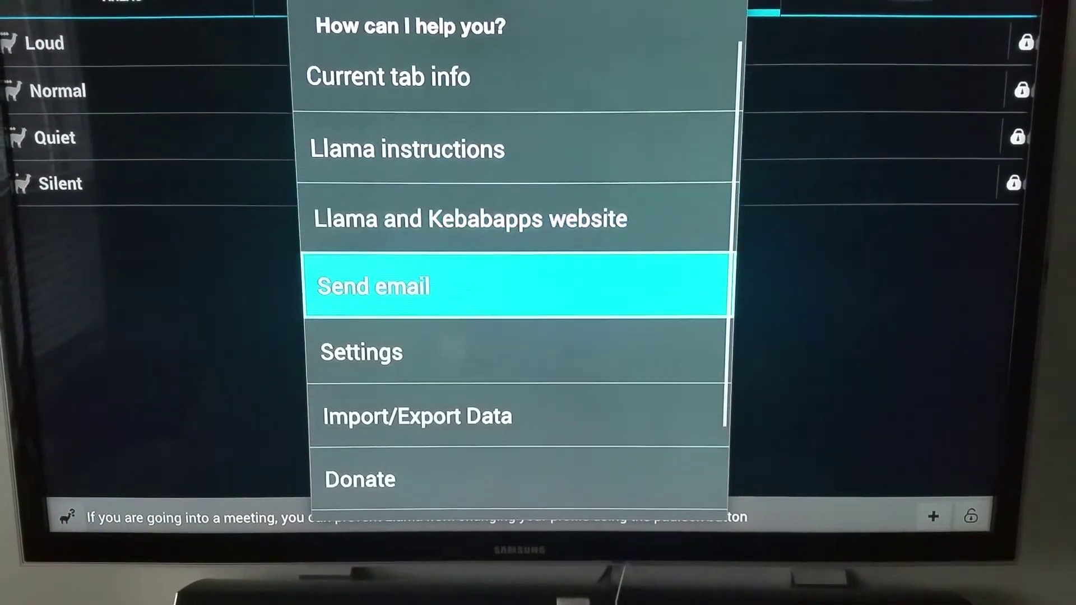
{"action": "key", "text": "Down"}
{"action": "key", "text": "Down"}
{"action": "key", "text": "Up"}
{"action": "key", "text": "Up"}
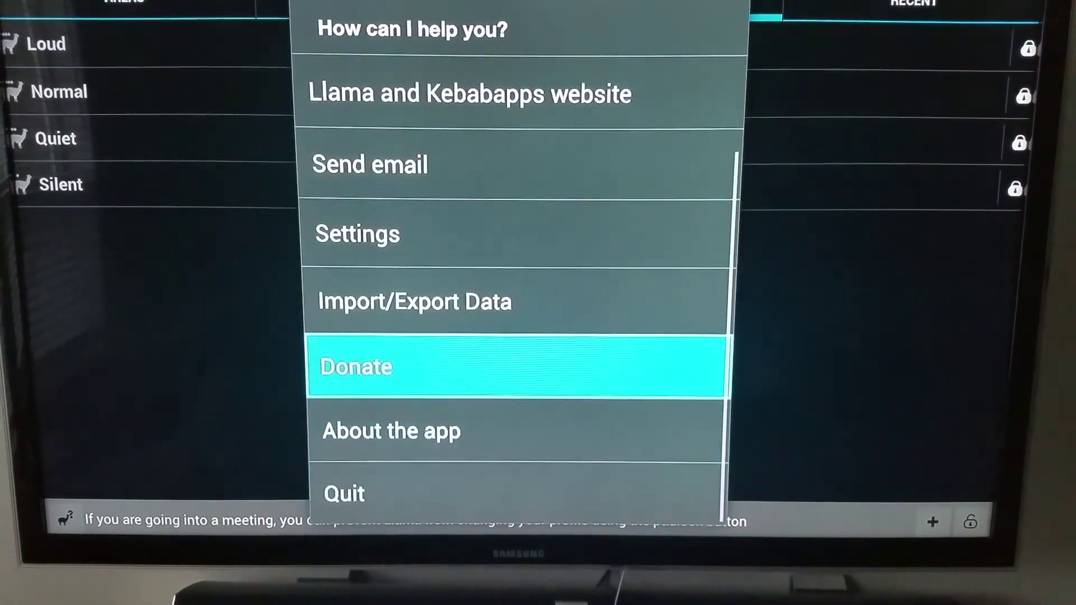
{"action": "key", "text": "Up"}
{"action": "key", "text": "Return"}
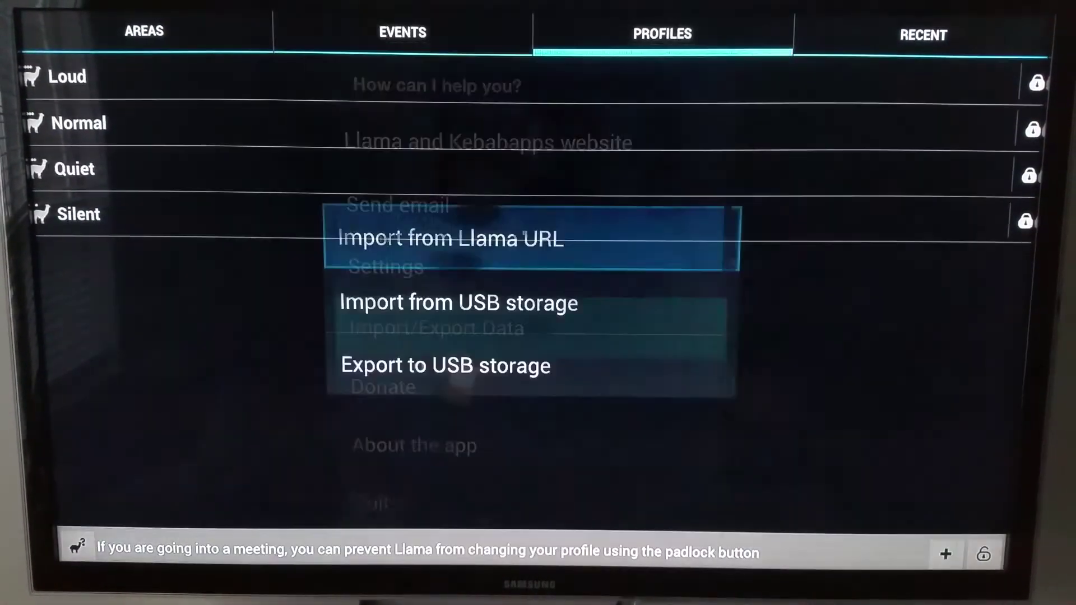
{"action": "key", "text": "Down"}
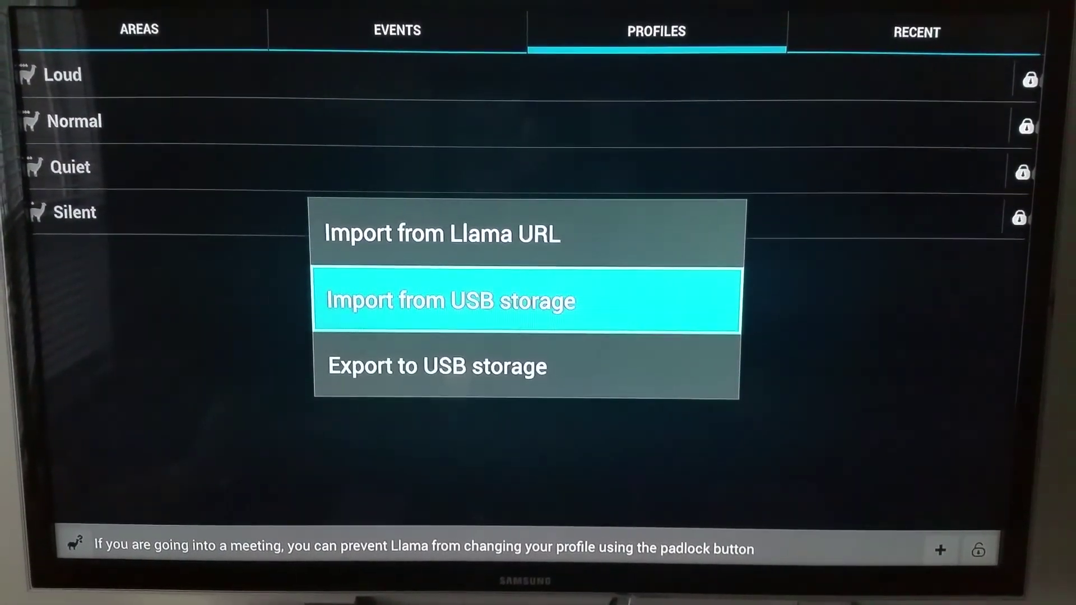
{"action": "key", "text": "Return"}
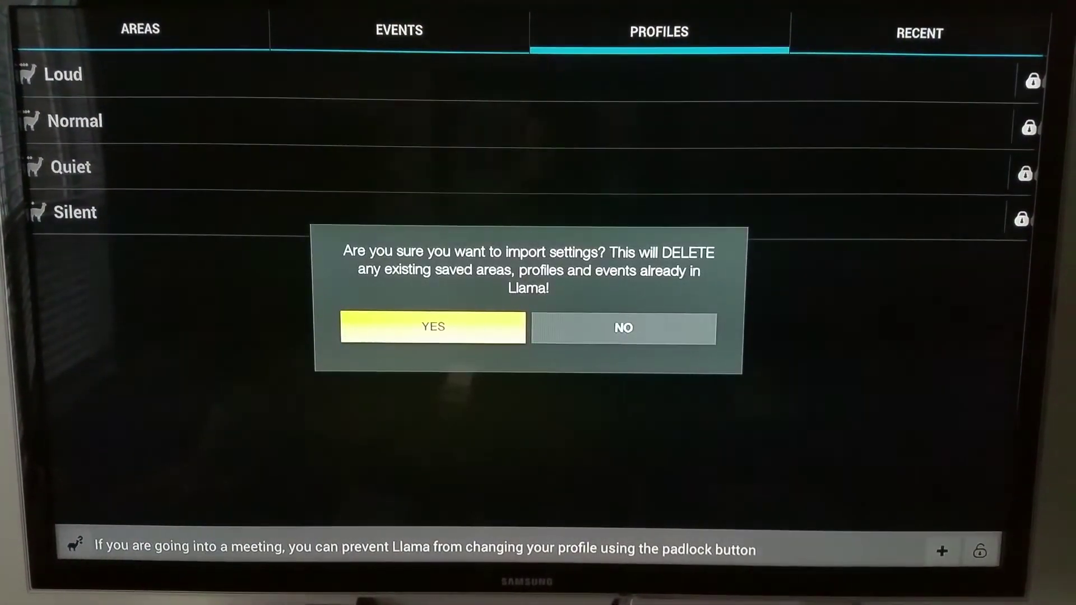
{"action": "key", "text": "Return"}
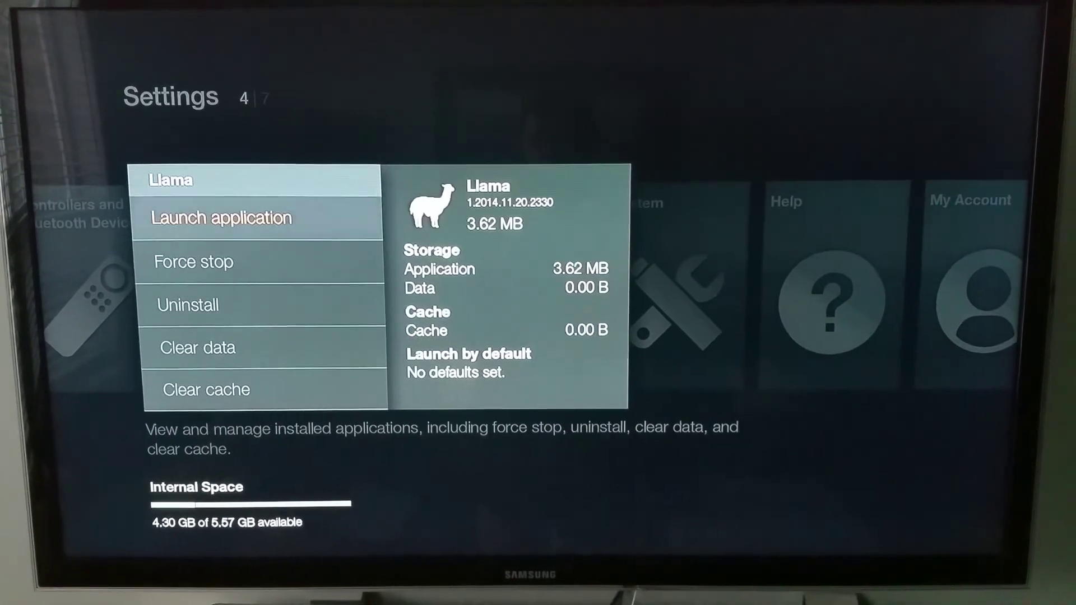
Step: Relaunch Llama, dismiss the Profiles tip with GROOVY, and back out through Settings to Home
{"action": "key", "text": "Return"}
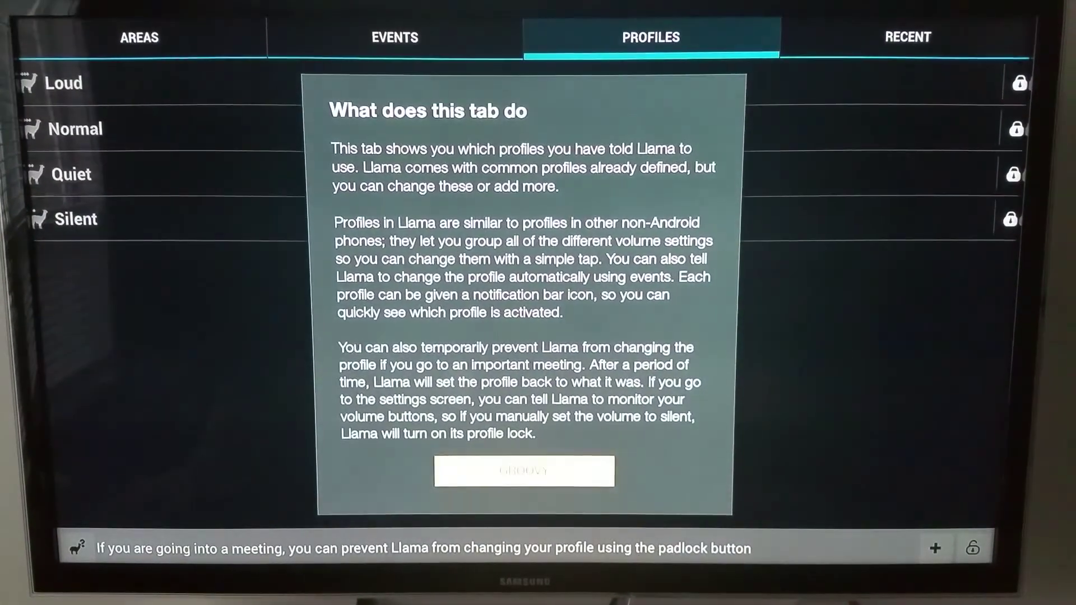
{"action": "key", "text": "Return"}
{"action": "key", "text": "Escape"}
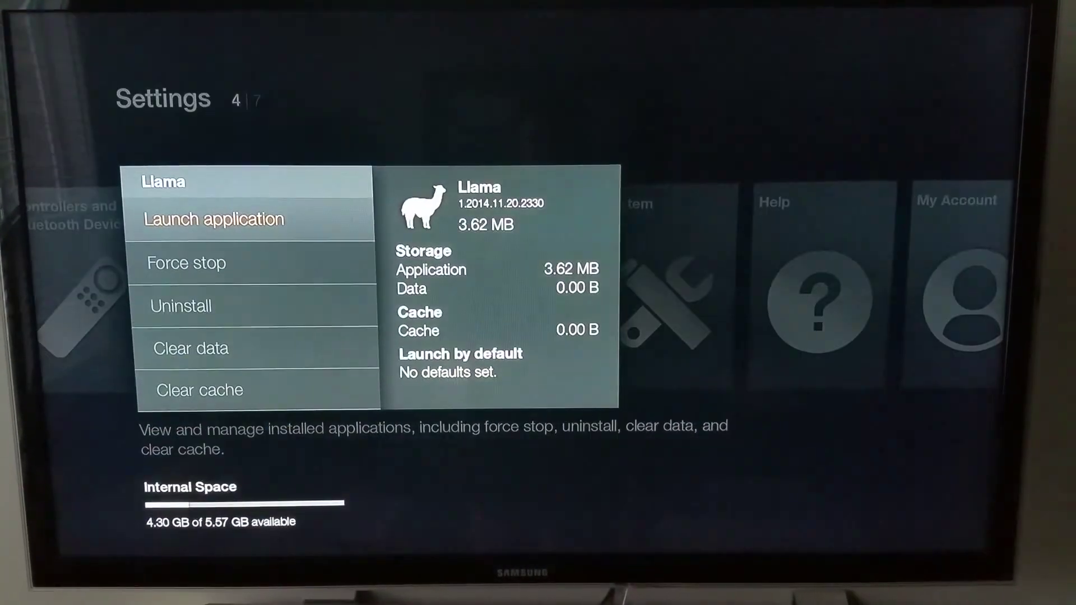
{"action": "key", "text": "Escape"}
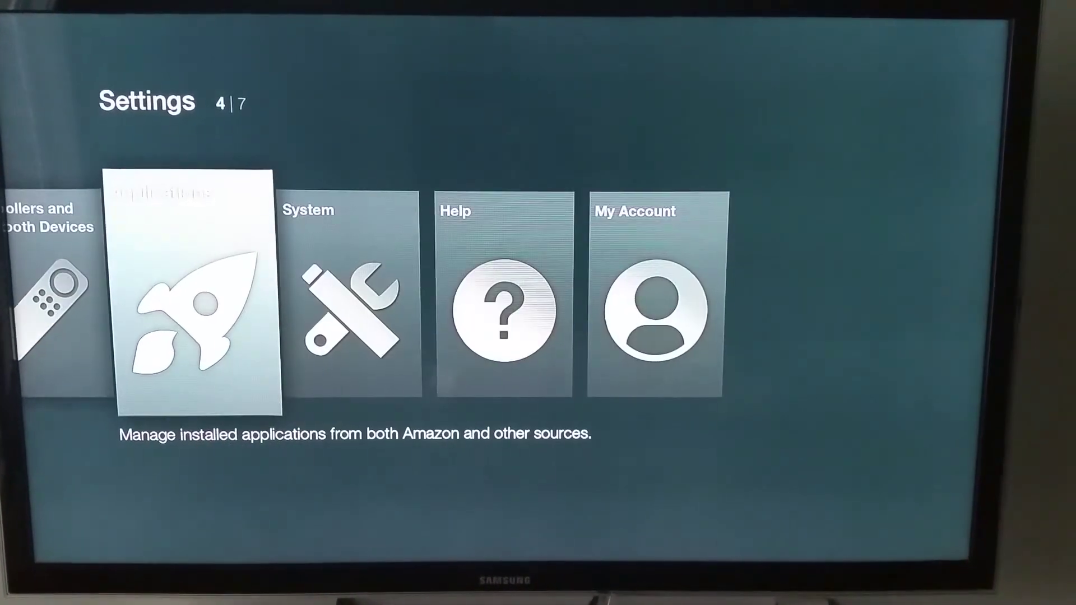
{"action": "key", "text": "Escape"}
{"action": "key", "text": "Up"}
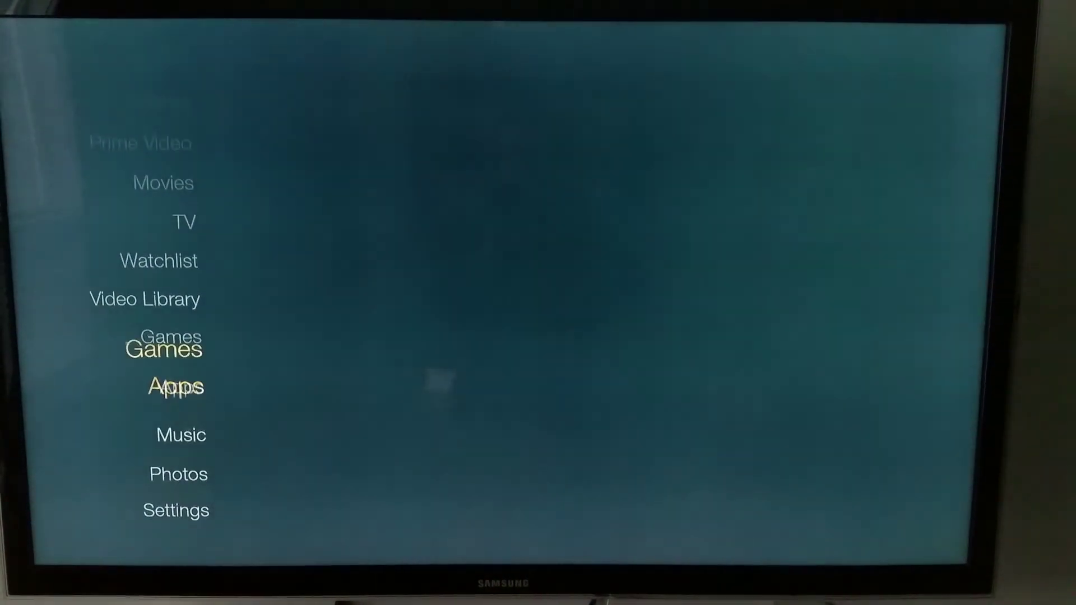
{"action": "key", "text": "Up"}
{"action": "key", "text": "Up"}
{"action": "key", "text": "Up"}
{"action": "key", "text": "Up"}
{"action": "key", "text": "Up"}
{"action": "key", "text": "Up"}
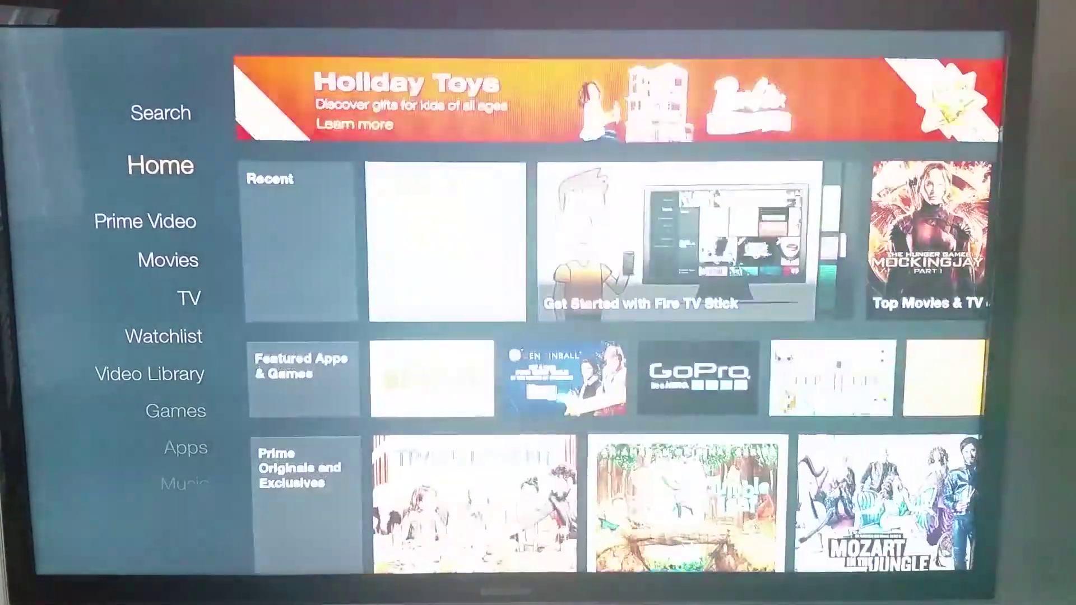